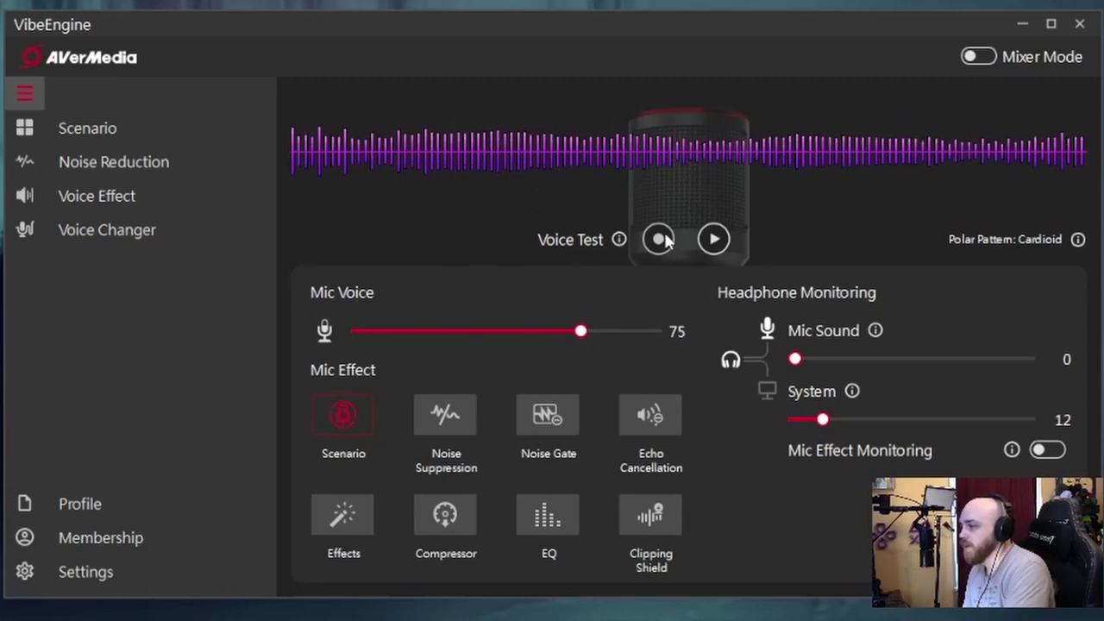
Record a voice test sample with the microphone and play it back
{"action": "left_click", "coordinate": [659, 240]}
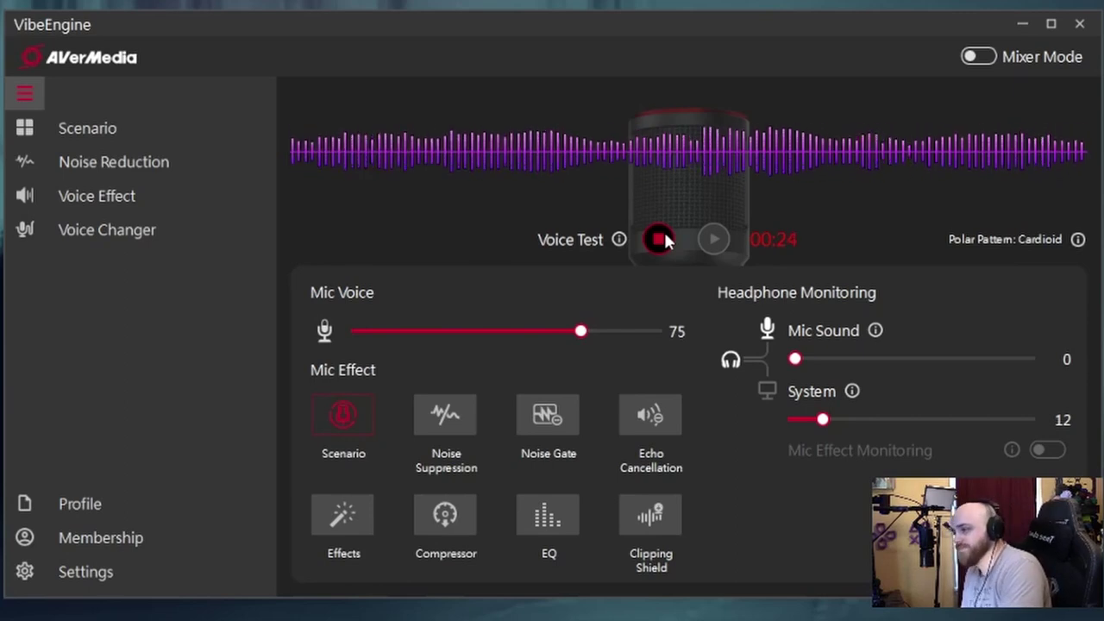
{"action": "left_click", "coordinate": [660, 240]}
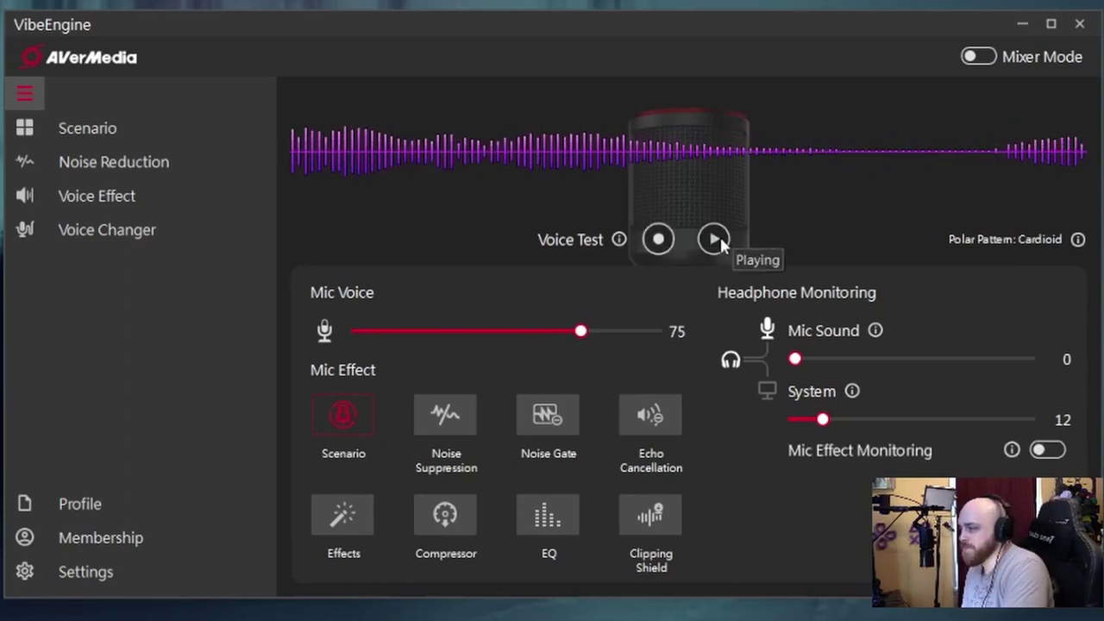
{"action": "left_click", "coordinate": [721, 240]}
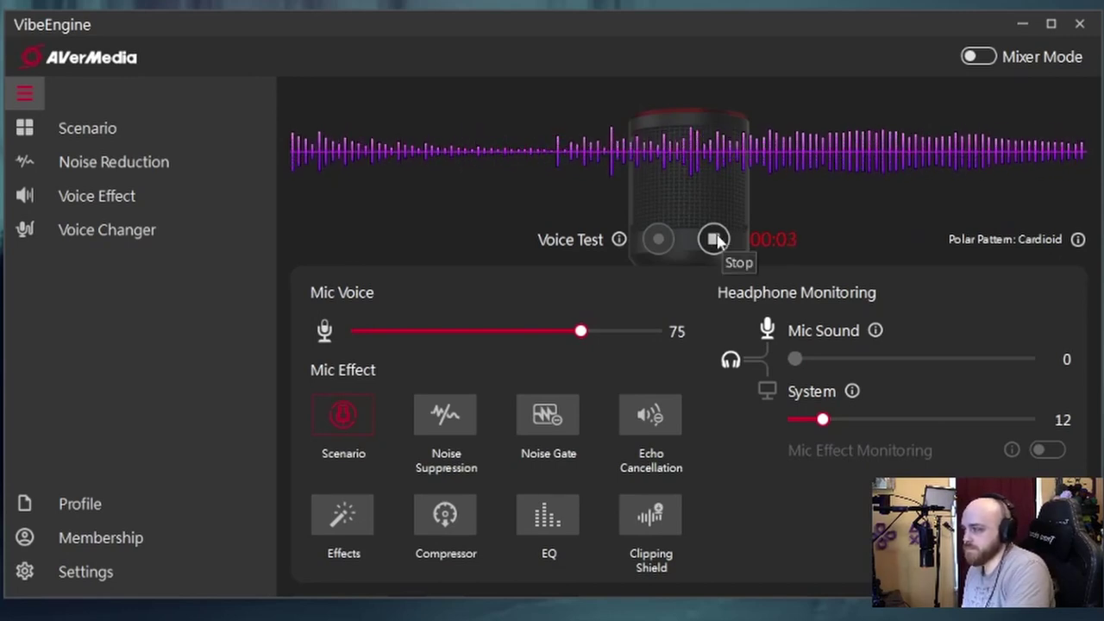
{"action": "left_click", "coordinate": [715, 240]}
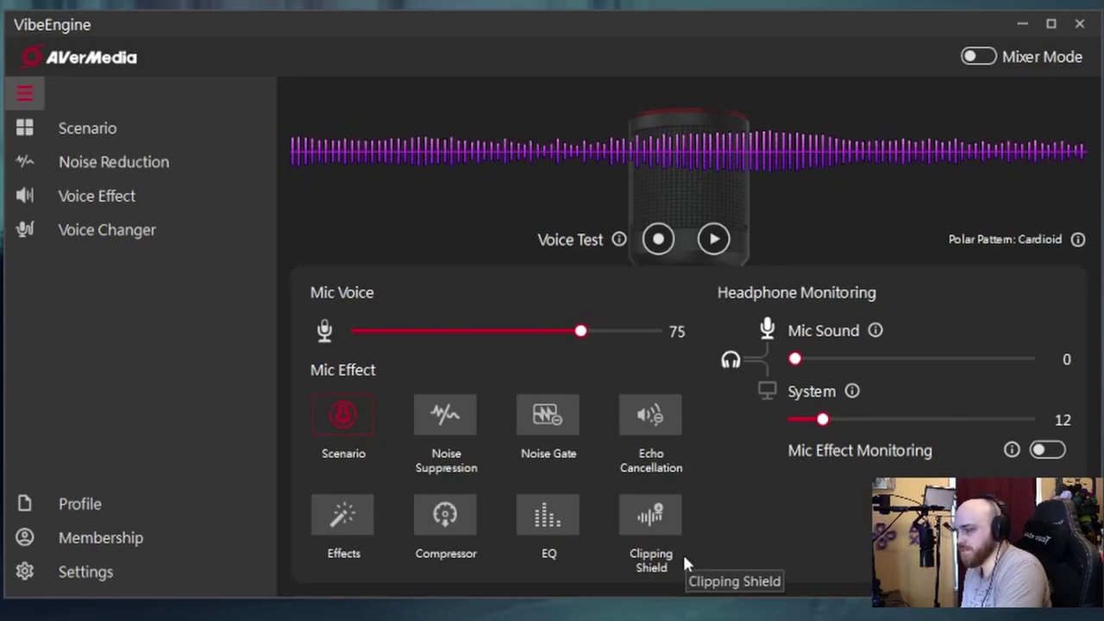
Switch the Noise Suppression mic effect on and back off
{"action": "left_click", "coordinate": [452, 414]}
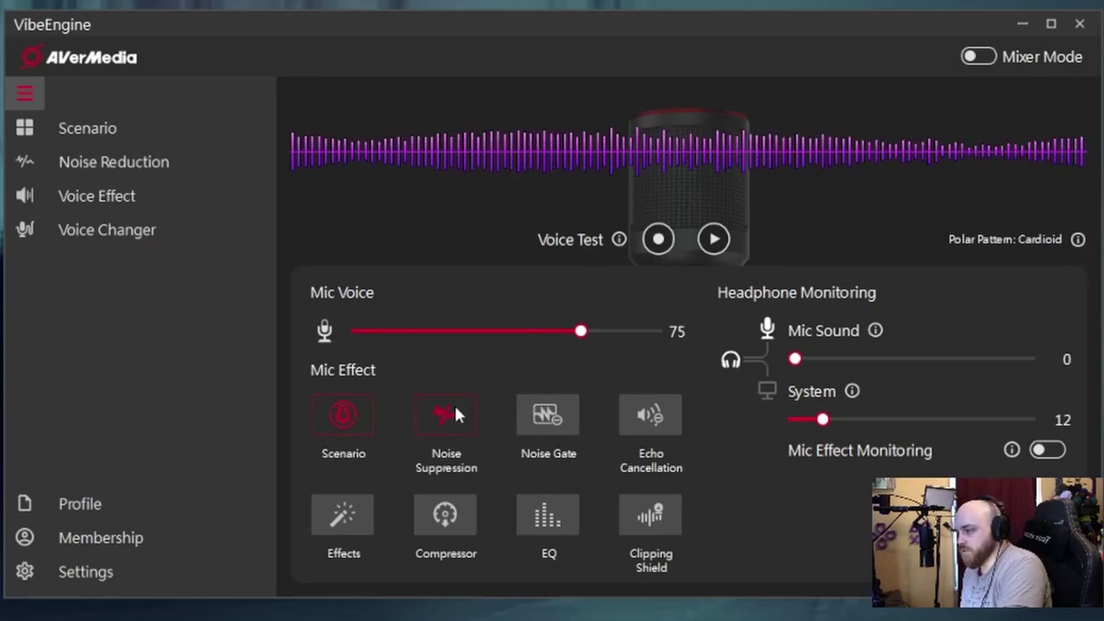
{"action": "left_click", "coordinate": [455, 414]}
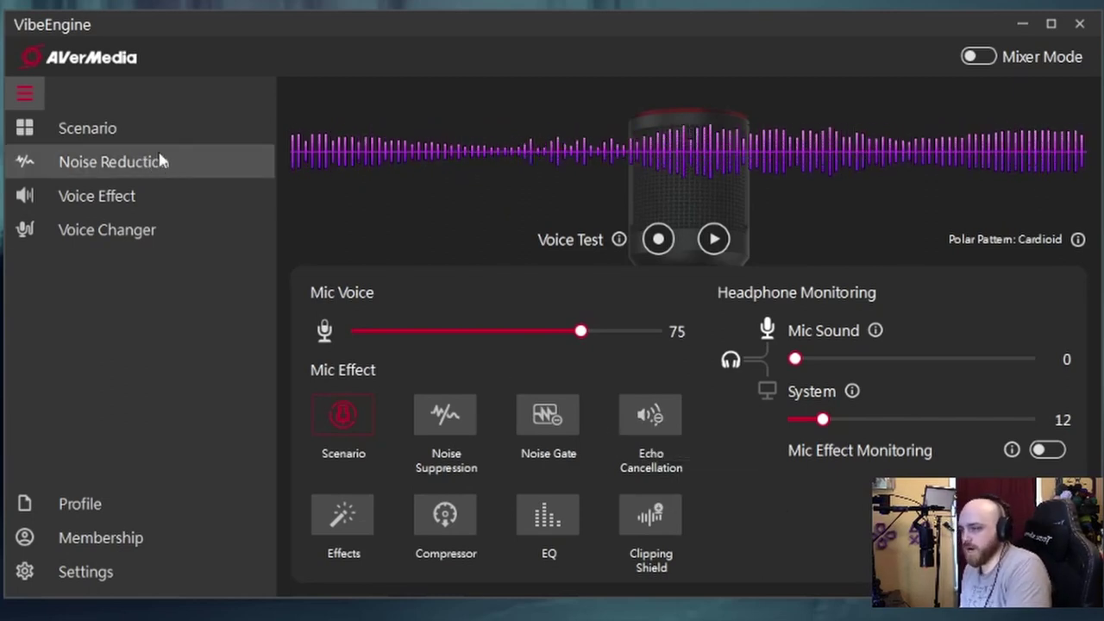
Compare the Chat and Podcast scenarios by playing the voice test recording with each, ending on Podcast
{"action": "left_click", "coordinate": [136, 129]}
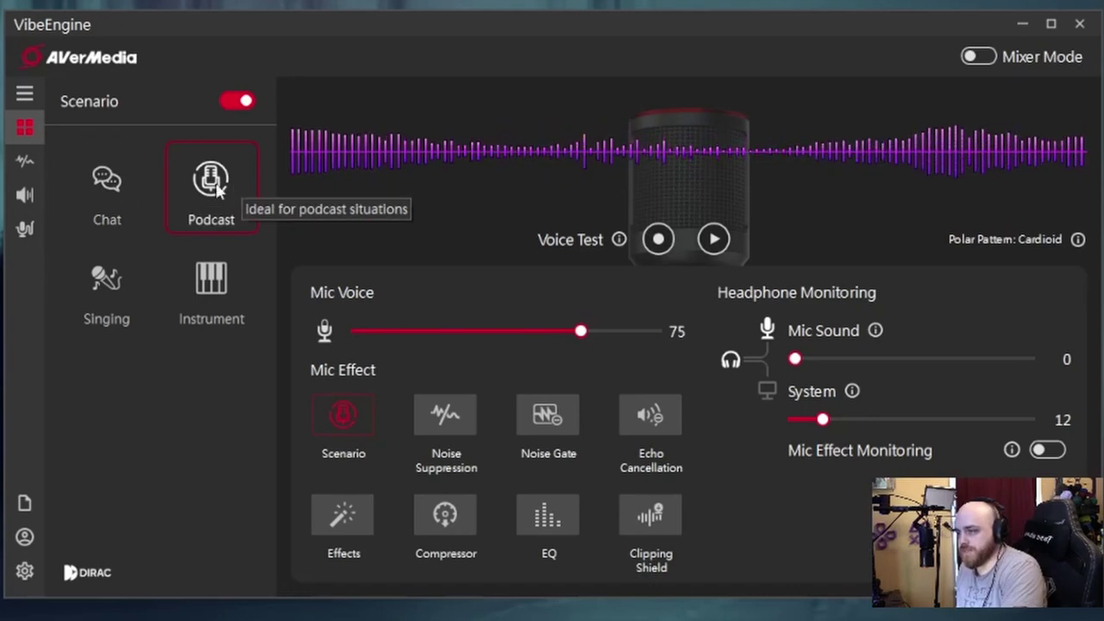
{"action": "left_click", "coordinate": [134, 199]}
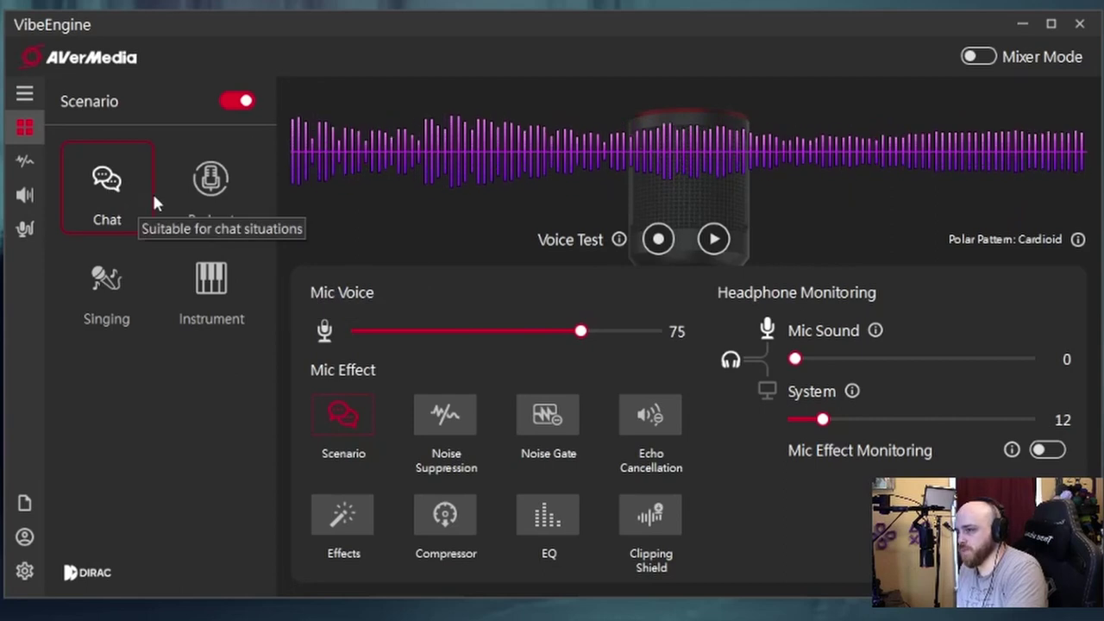
{"action": "left_click", "coordinate": [713, 239]}
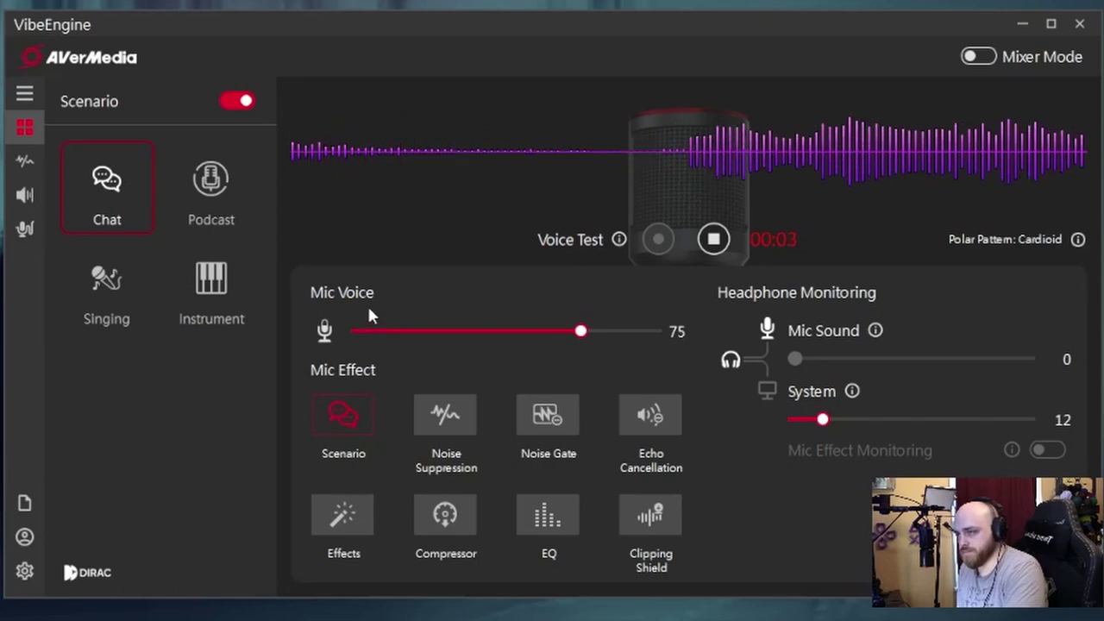
{"action": "left_click", "coordinate": [220, 213]}
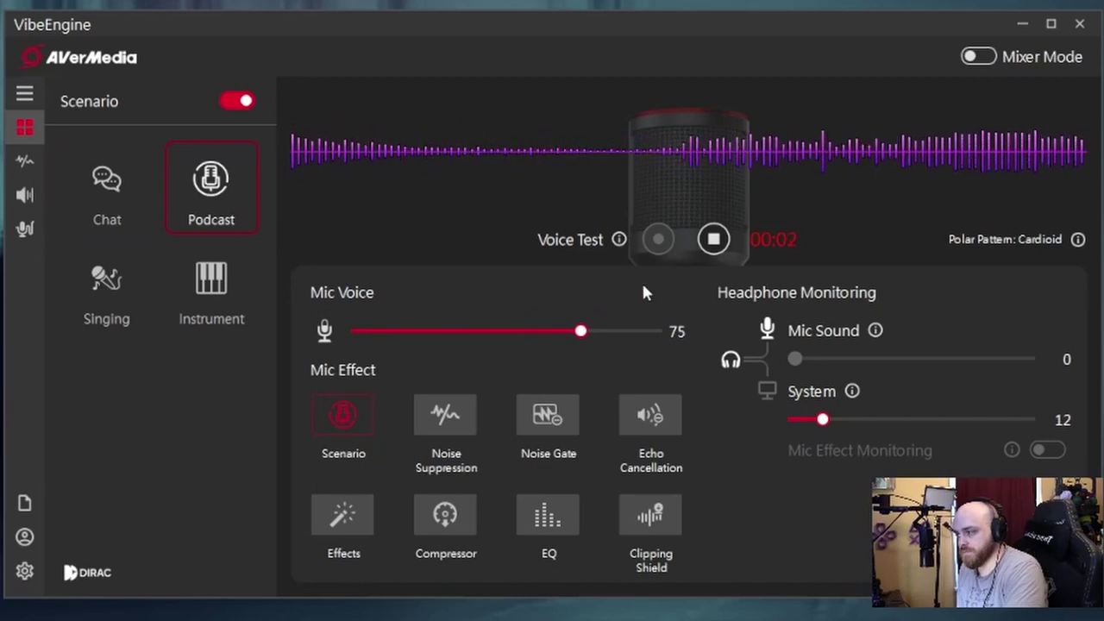
{"action": "left_click", "coordinate": [713, 242]}
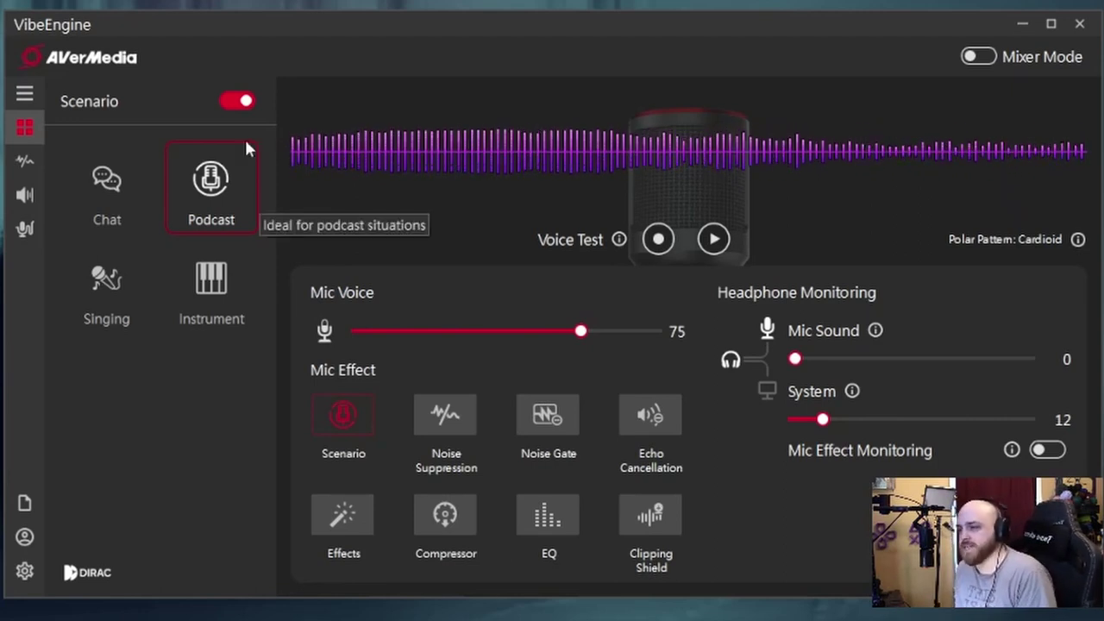
Examine the noise reduction settings for Echo Cancellation, Noise Suppression, Noise Gate and De-Esser
{"action": "left_click", "coordinate": [26, 163]}
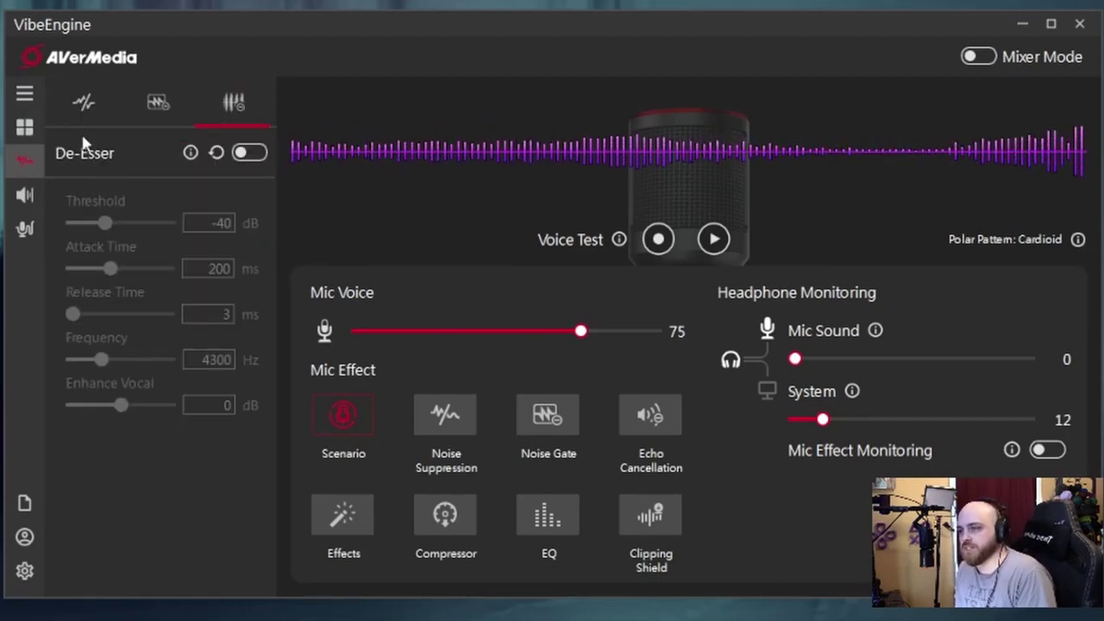
{"action": "left_click", "coordinate": [84, 102]}
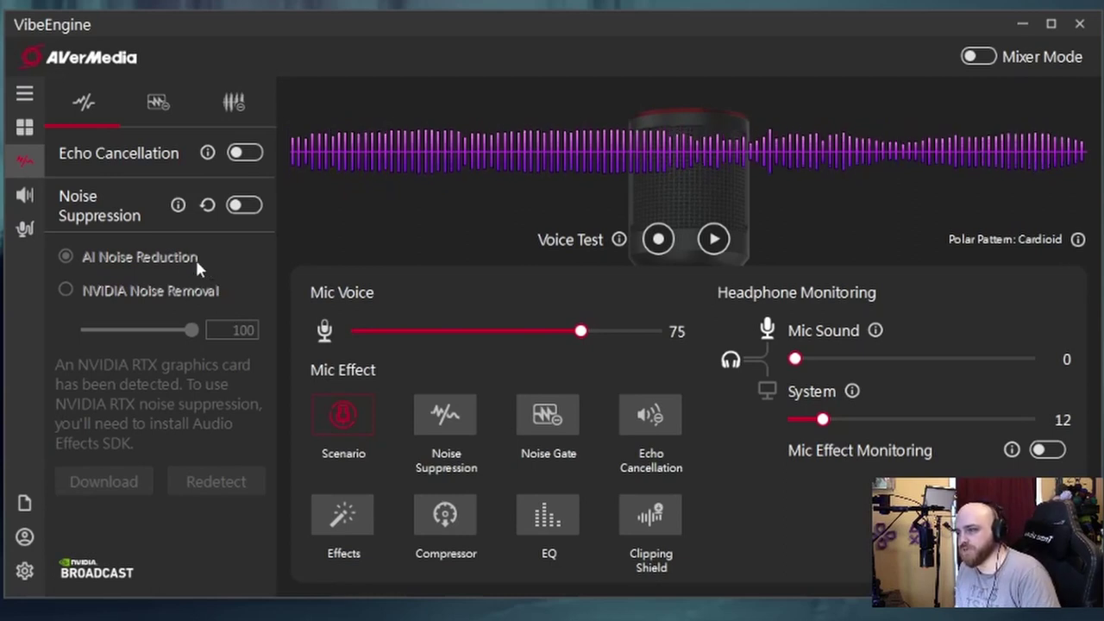
{"action": "left_click", "coordinate": [159, 104]}
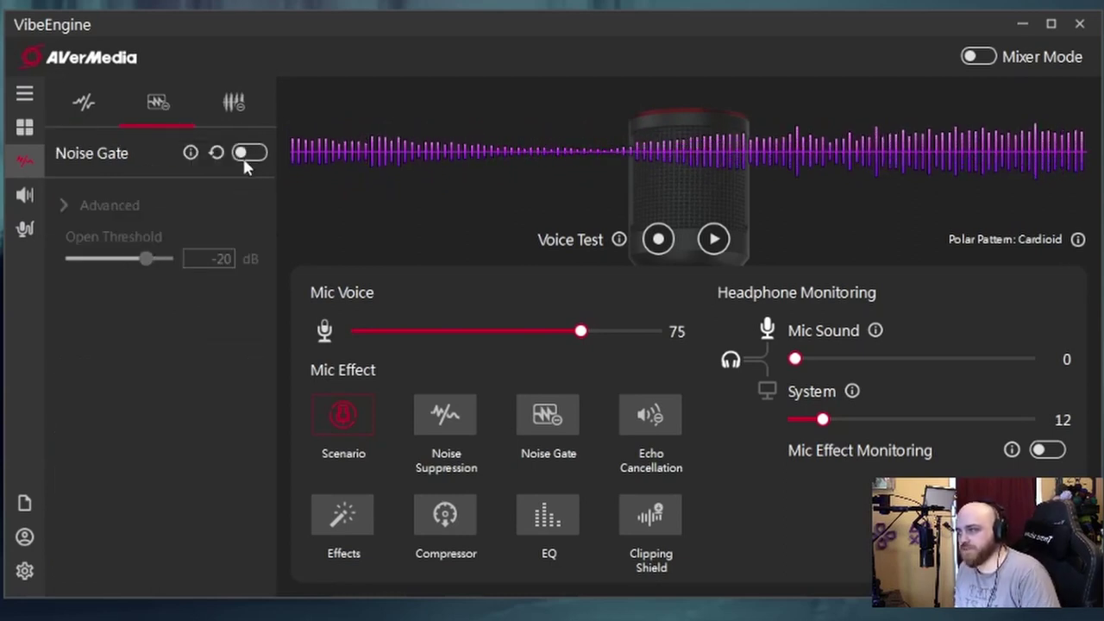
{"action": "left_click", "coordinate": [230, 103]}
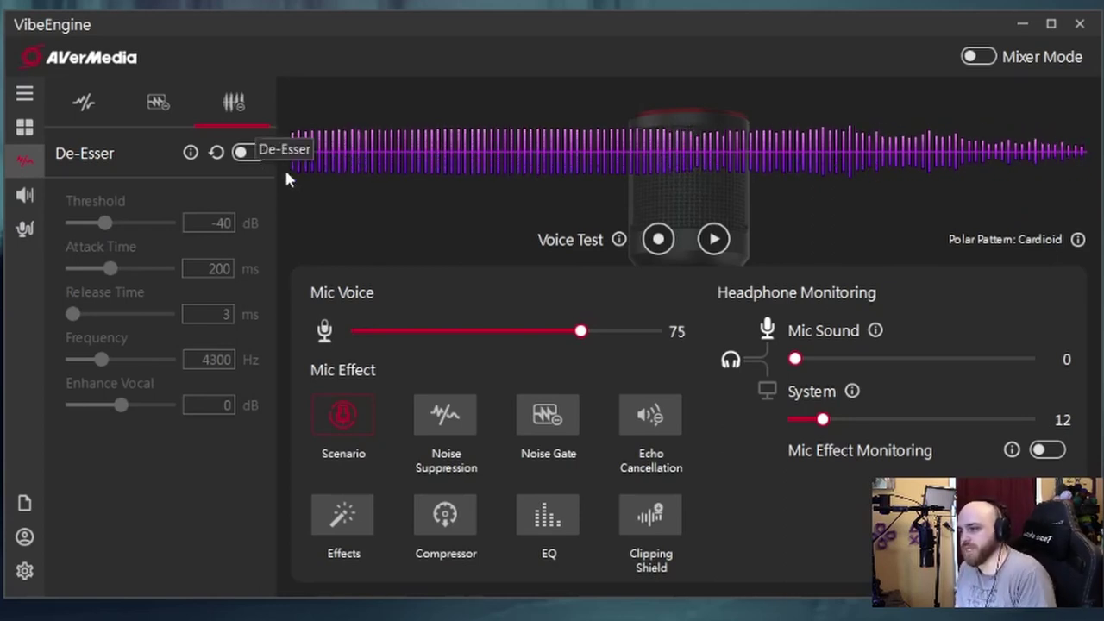
Look through the voice effect settings, including Pitch, Echo and Amplify Effect
{"action": "left_click", "coordinate": [25, 195]}
{"action": "left_click", "coordinate": [89, 101]}
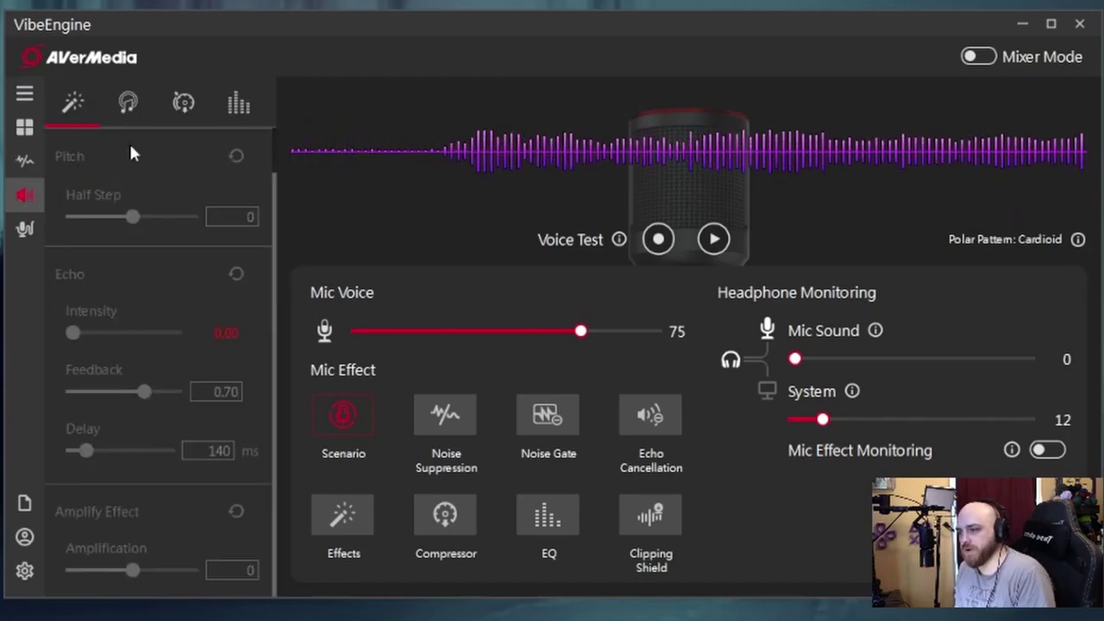
{"action": "left_click", "coordinate": [128, 102]}
Try the Compressor with an adjusted threshold, restore its default values and turn it off again
{"action": "left_click", "coordinate": [188, 106]}
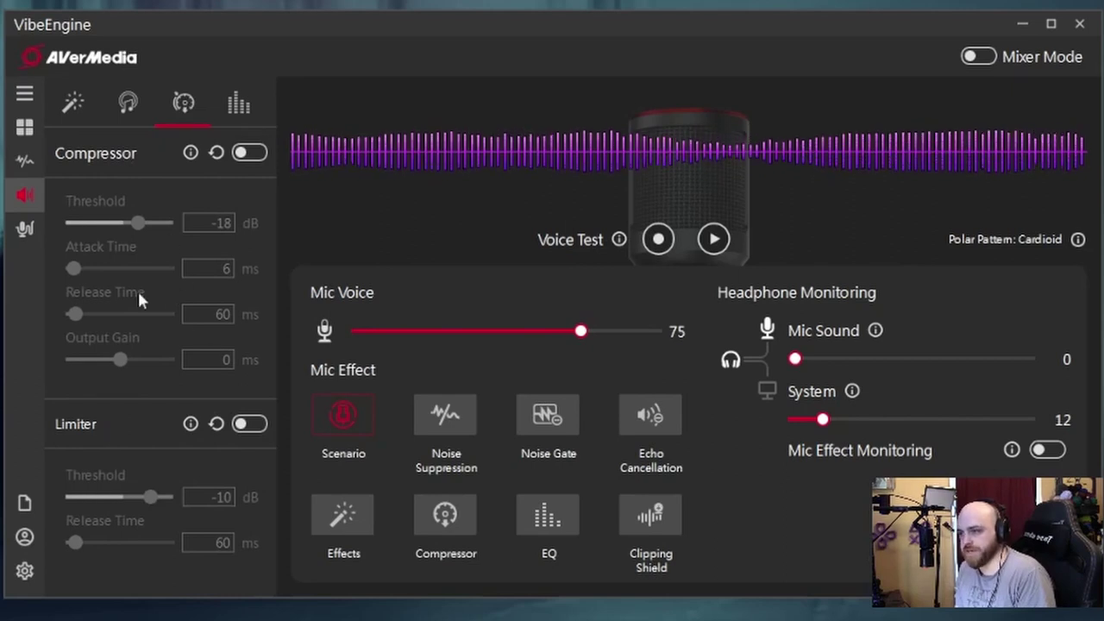
{"action": "left_click", "coordinate": [258, 154]}
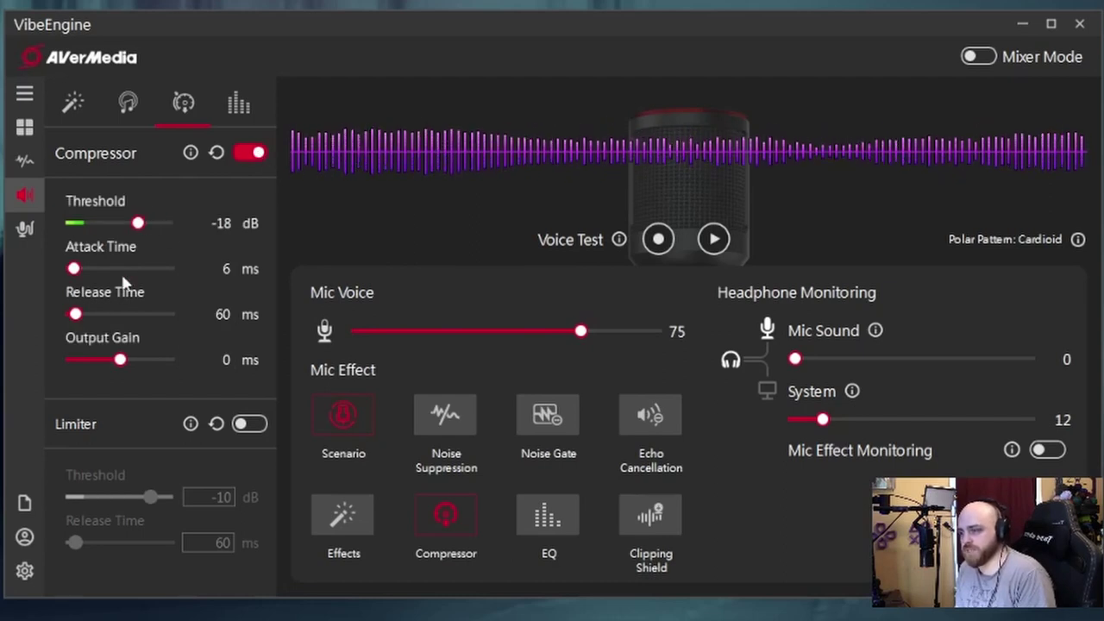
{"action": "left_click", "coordinate": [242, 153]}
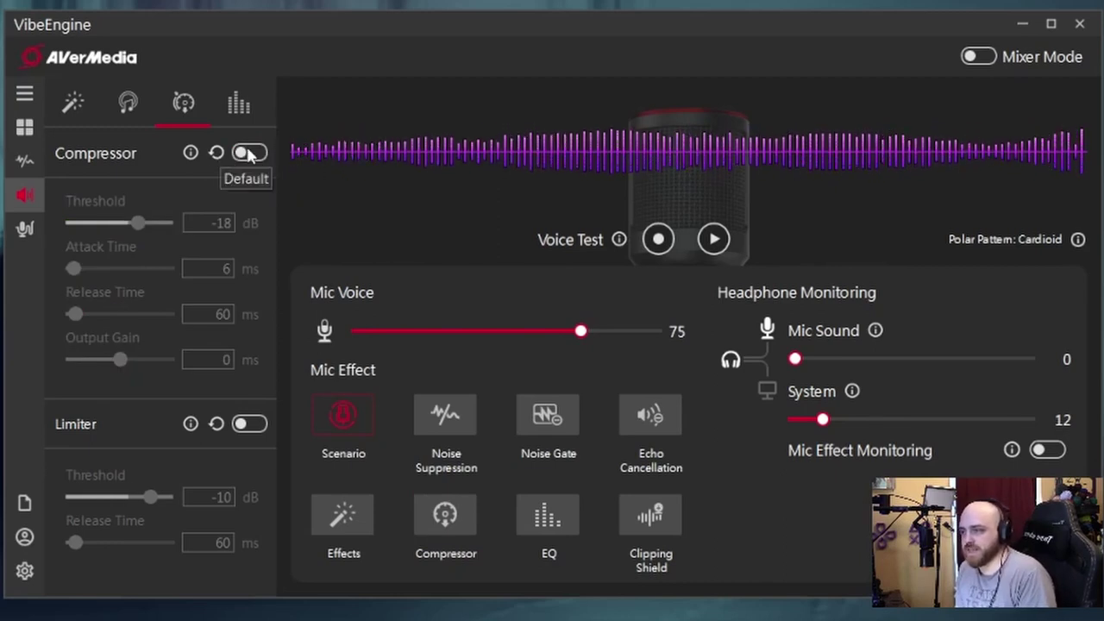
{"action": "left_click", "coordinate": [243, 154]}
{"action": "left_click", "coordinate": [121, 224]}
{"action": "left_click", "coordinate": [216, 154]}
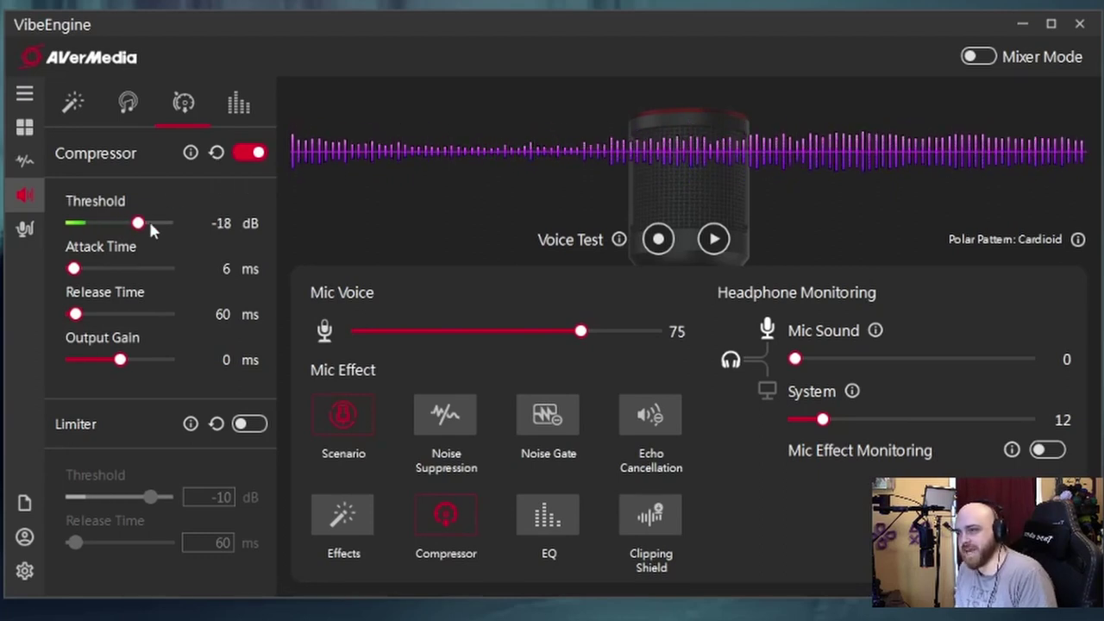
{"action": "left_click", "coordinate": [240, 156]}
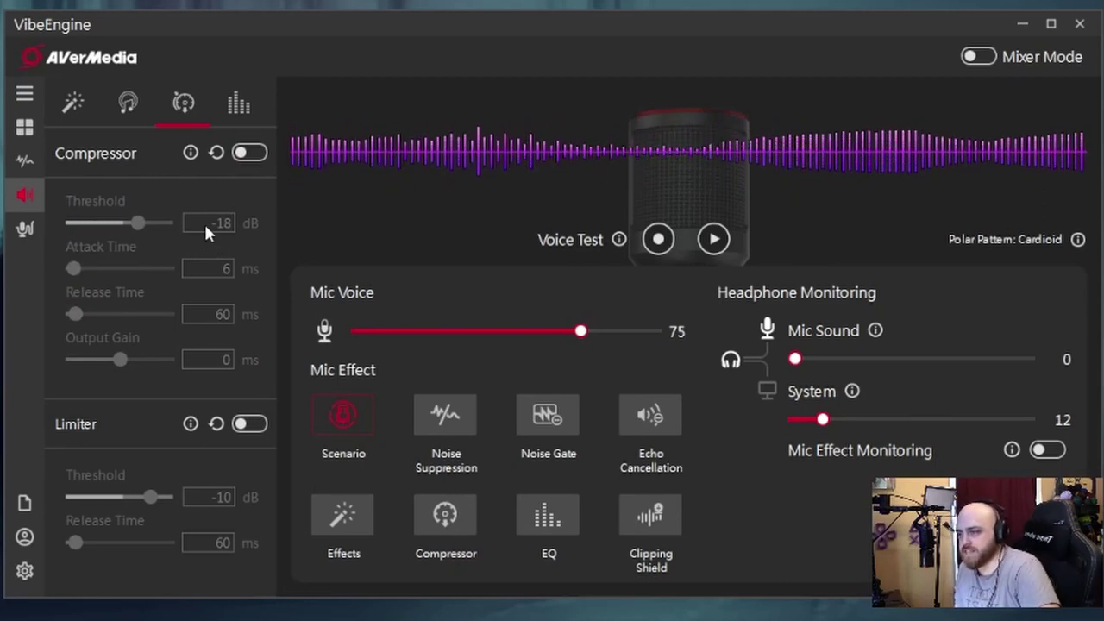
Compare the voice test playback with the Brighter and Bassy EQ preset enabled and with the EQ disabled
{"action": "left_click", "coordinate": [239, 103]}
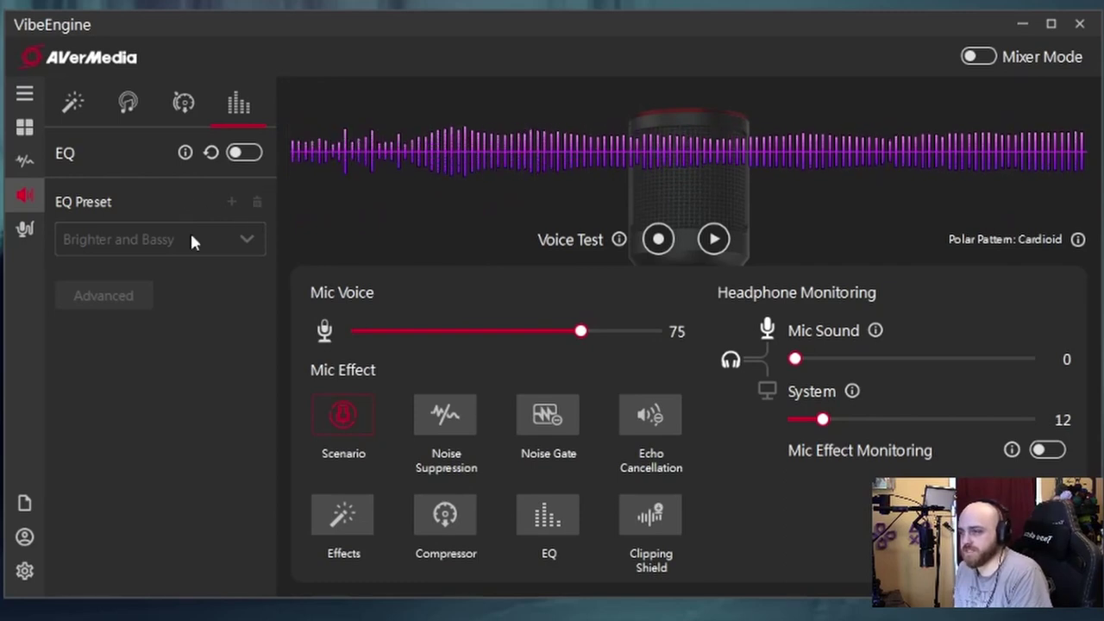
{"action": "left_click", "coordinate": [248, 154]}
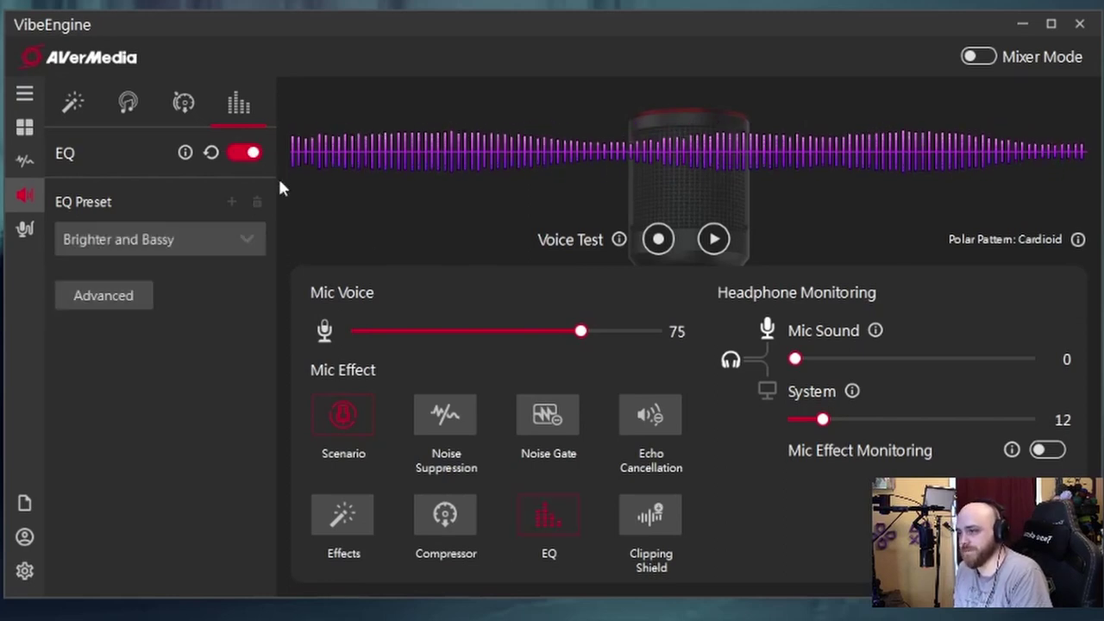
{"action": "left_click", "coordinate": [713, 240]}
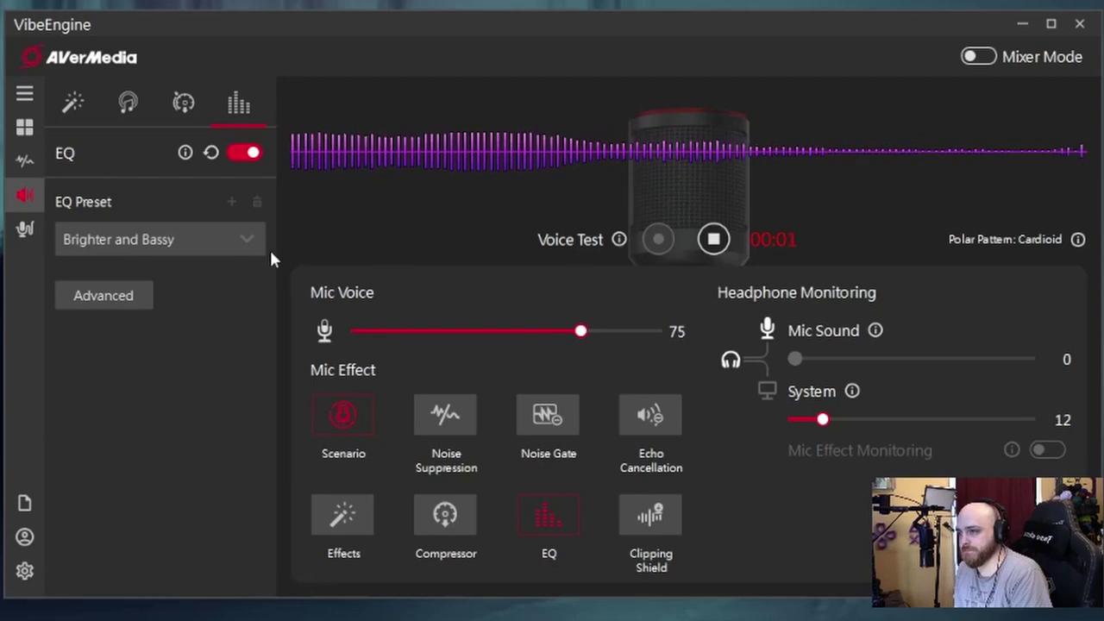
{"action": "left_click", "coordinate": [251, 155]}
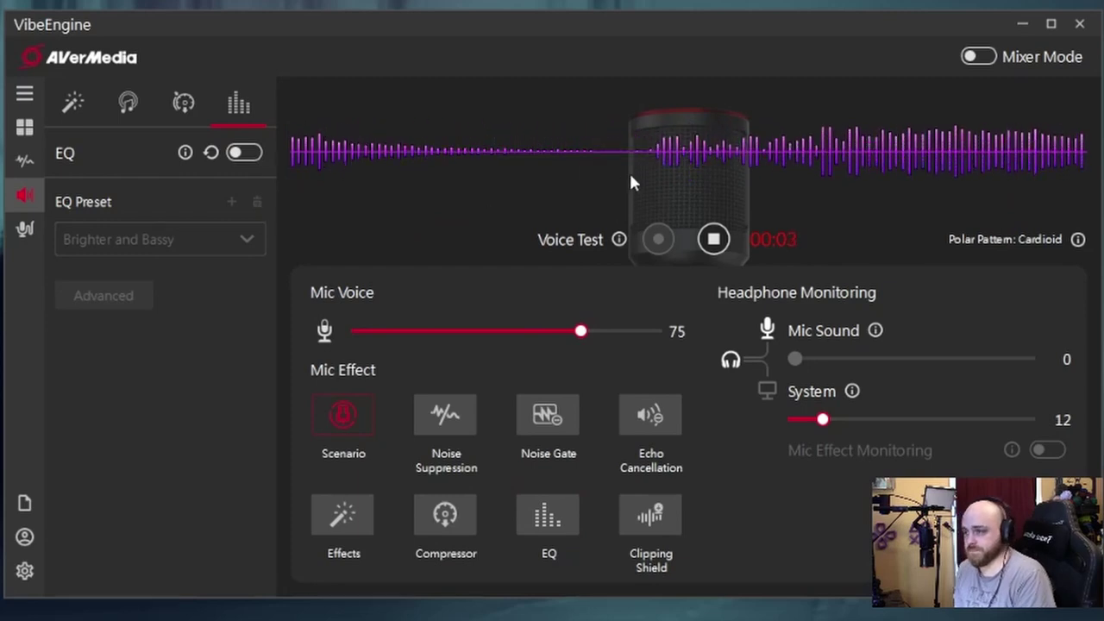
{"action": "left_click", "coordinate": [715, 241]}
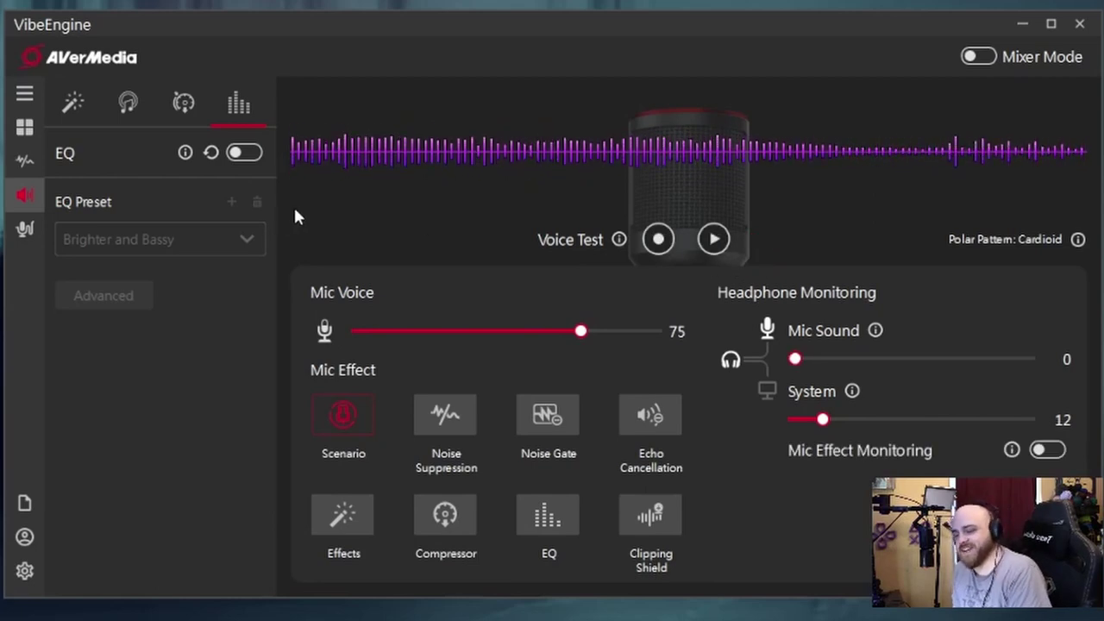
Enable the EQ and choose the Mid-Range Boost preset
{"action": "left_click", "coordinate": [245, 152]}
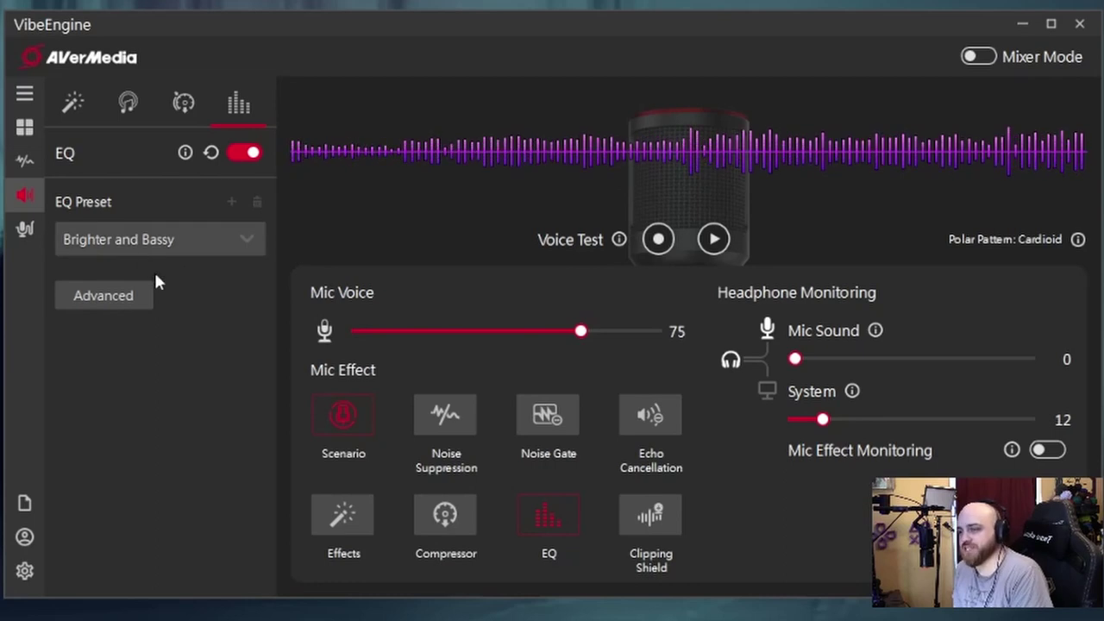
{"action": "left_click", "coordinate": [252, 240]}
{"action": "left_click", "coordinate": [177, 305]}
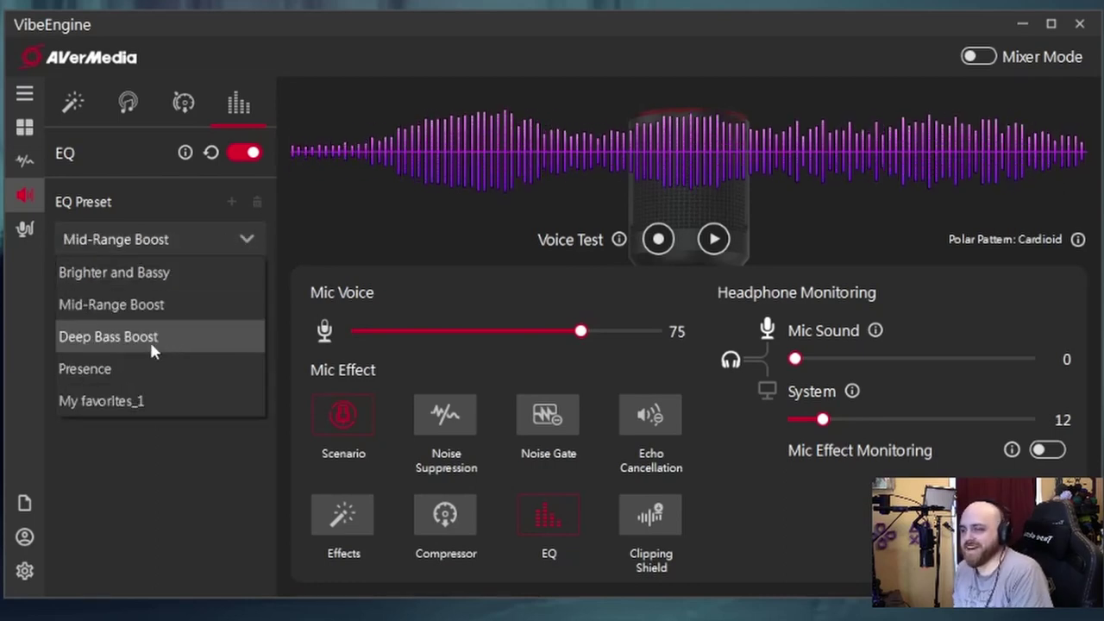
{"action": "left_click", "coordinate": [164, 493]}
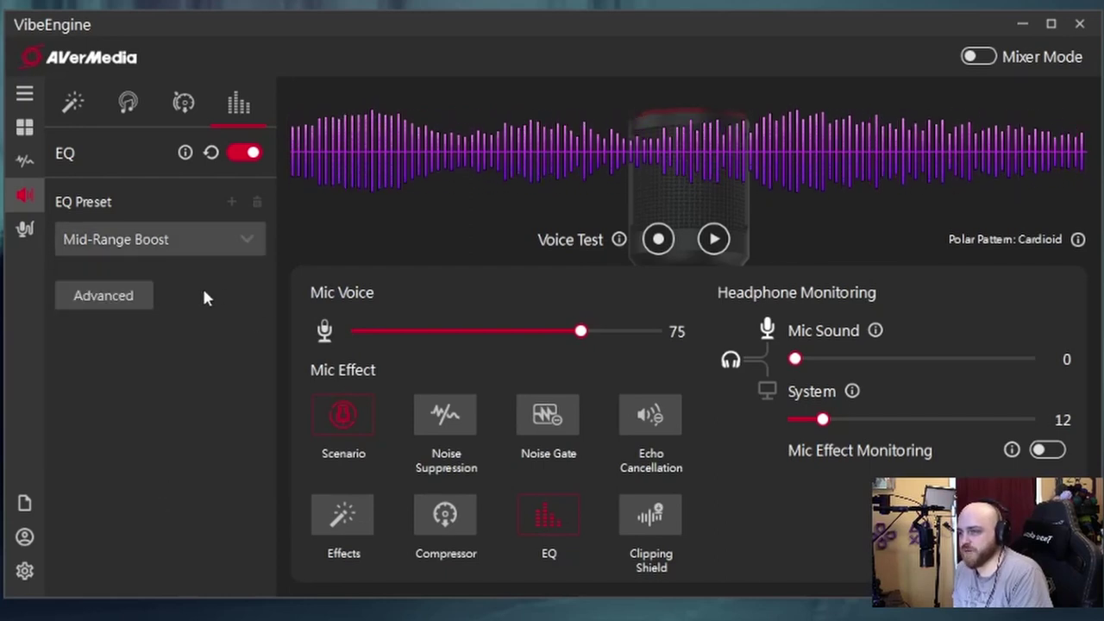
Inspect the advanced frequency bands of the Mid-Range Boost preset, and turn the EQ off
{"action": "left_click", "coordinate": [105, 298]}
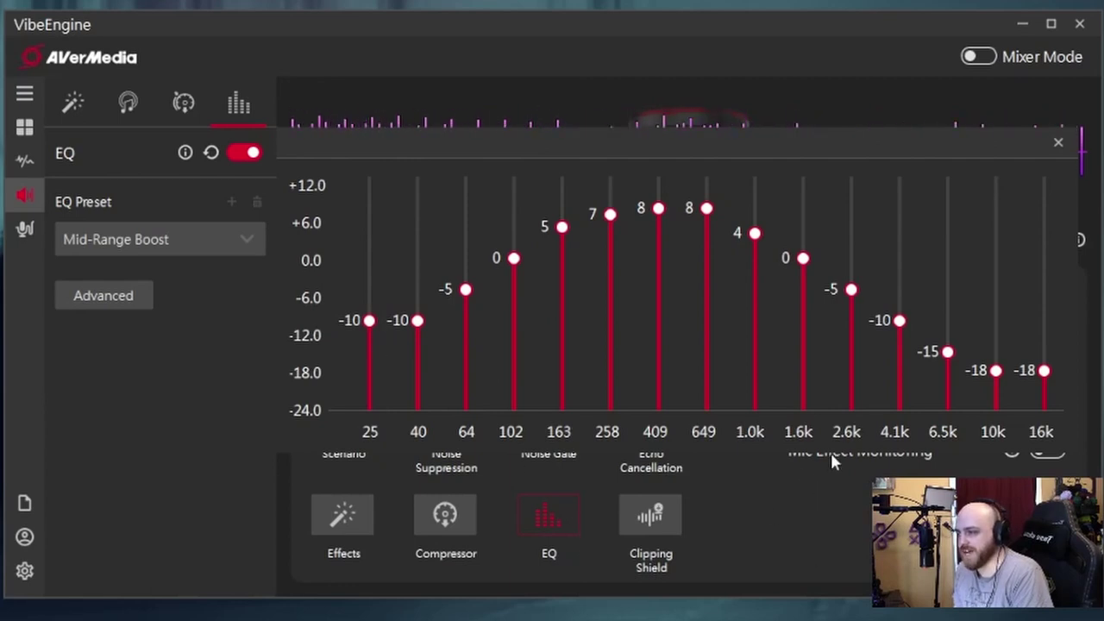
{"action": "left_click", "coordinate": [244, 239]}
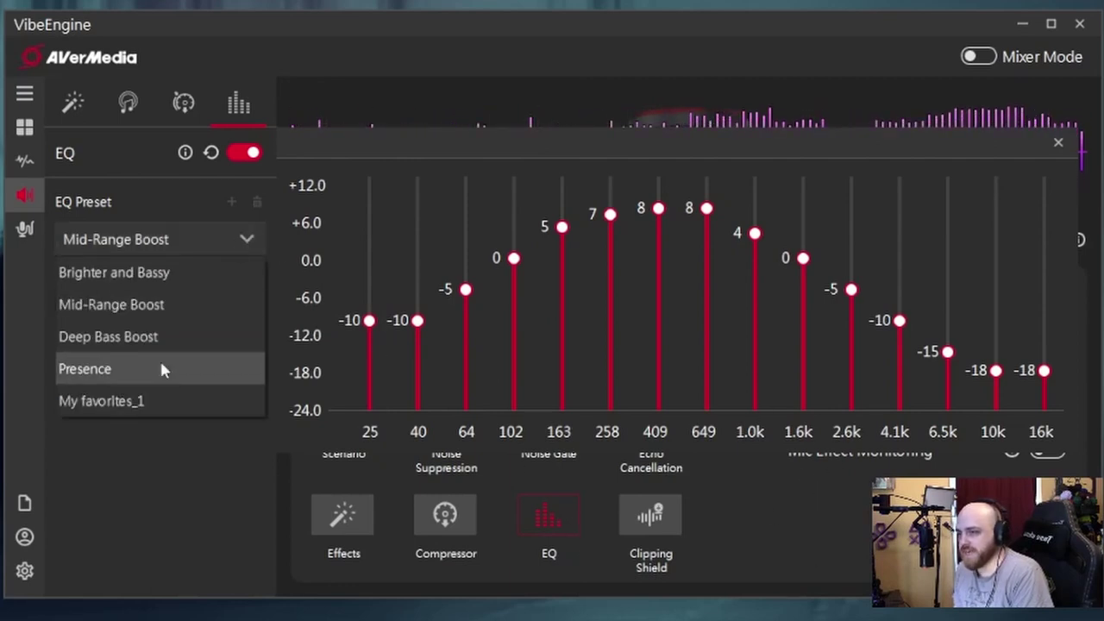
{"action": "left_click", "coordinate": [247, 238]}
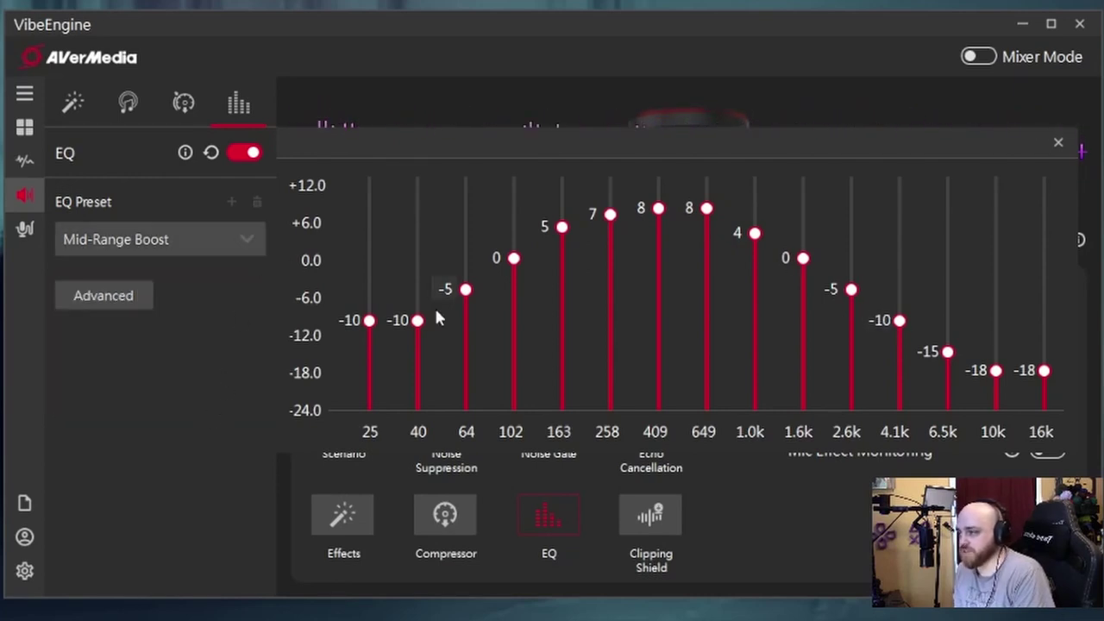
{"action": "left_click", "coordinate": [255, 152]}
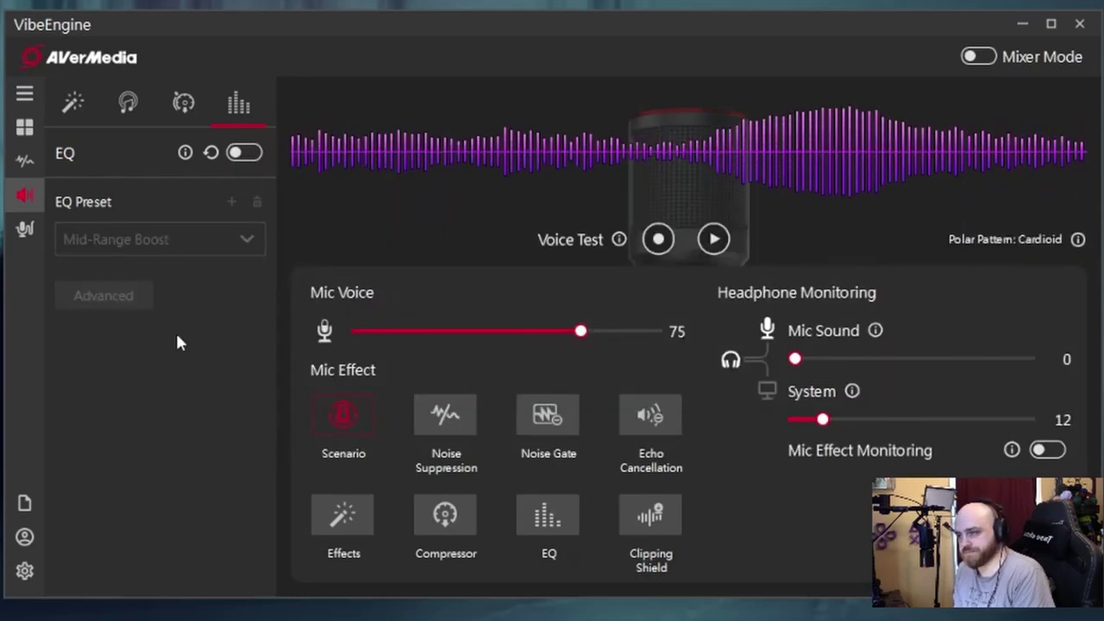
Enable the Voice Changer
{"action": "left_click", "coordinate": [24, 231]}
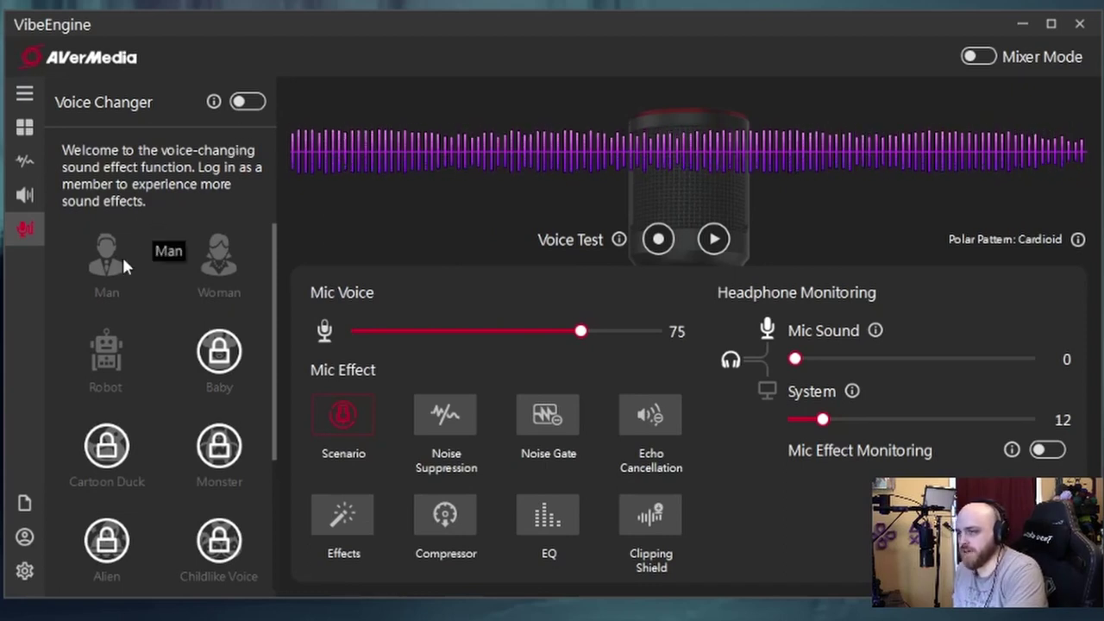
{"action": "left_click", "coordinate": [247, 102]}
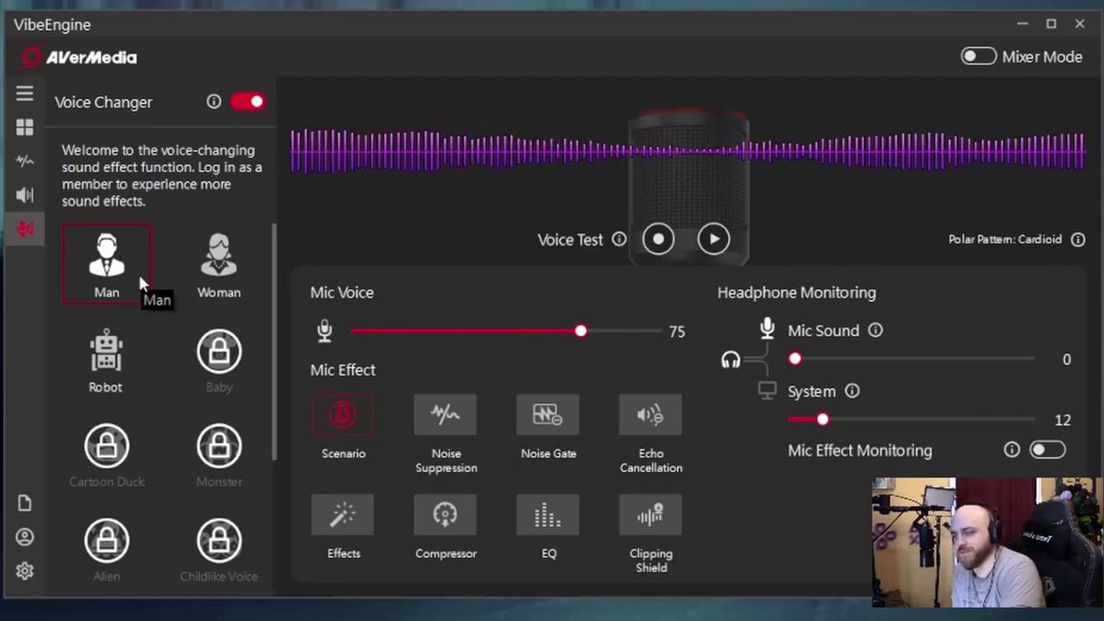
Try the Woman and Robot voices in the Voice Changer, and turn the Voice Changer off
{"action": "left_click", "coordinate": [211, 278]}
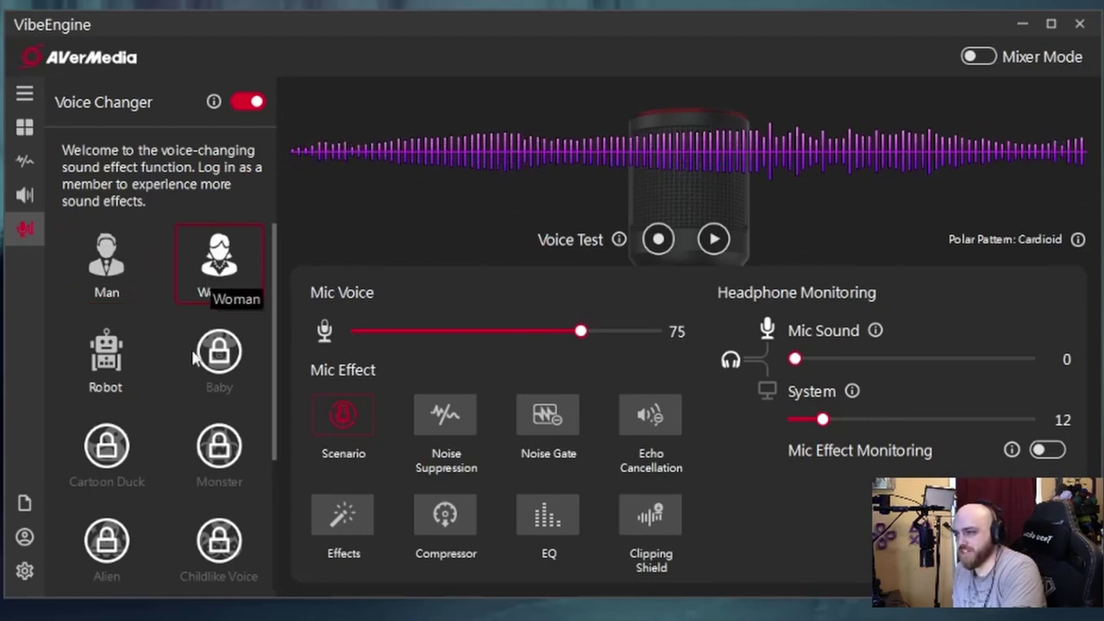
{"action": "left_click", "coordinate": [109, 367]}
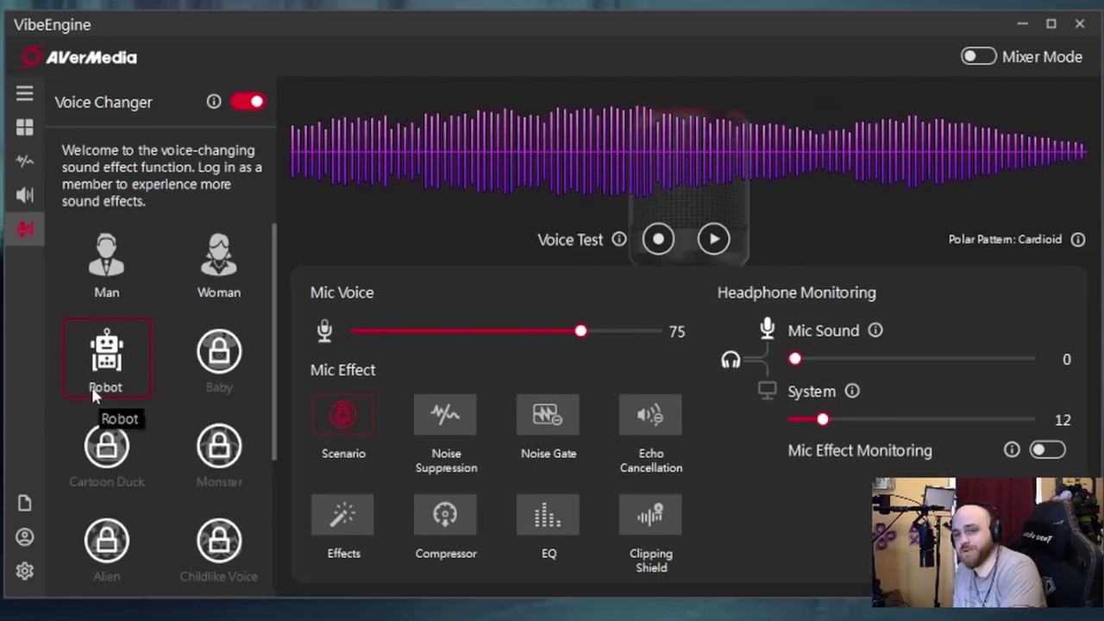
{"action": "left_click", "coordinate": [256, 105]}
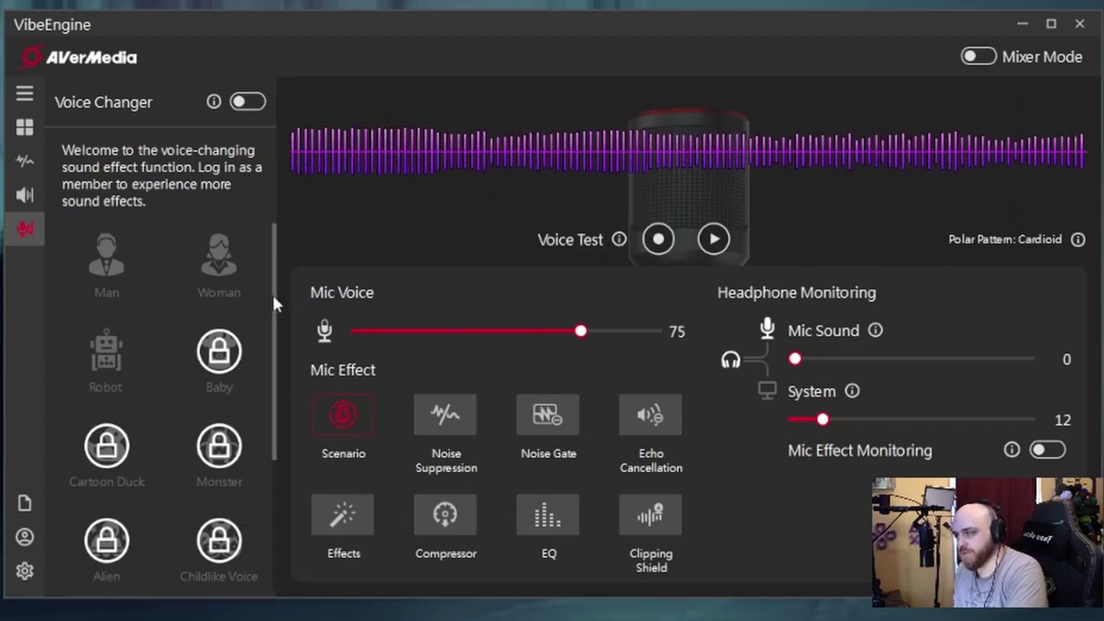
Look through the locked Voice Changer effects down to Ghost and Trembling Sound, and expand the main navigation
{"action": "left_click_drag", "start_coordinate": [272, 292], "coordinate": [278, 423]}
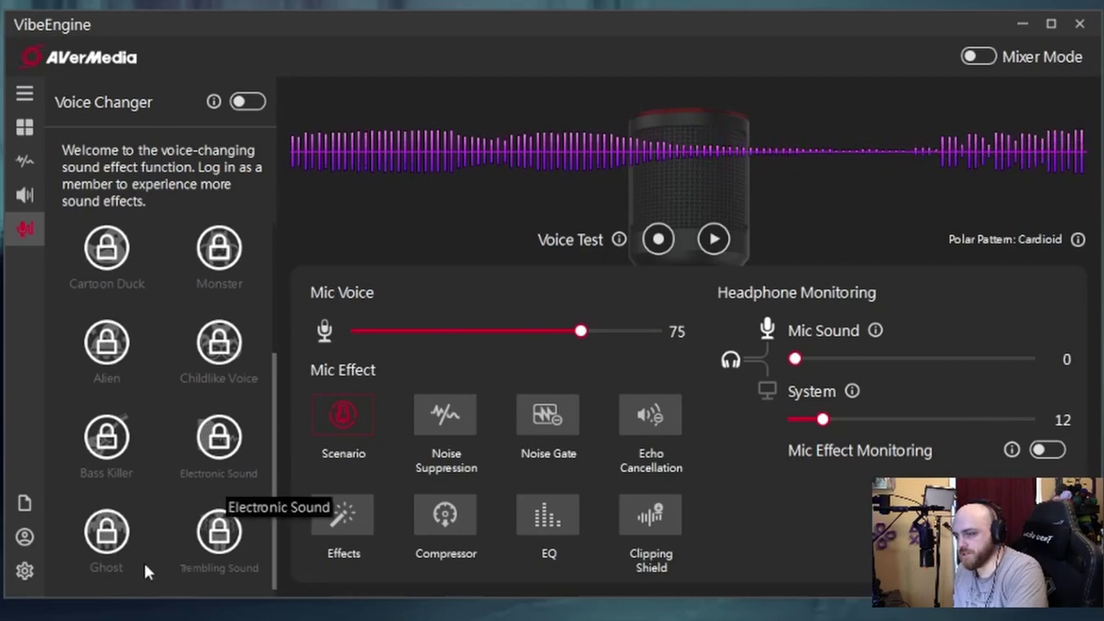
{"action": "left_click_drag", "start_coordinate": [277, 483], "coordinate": [269, 321]}
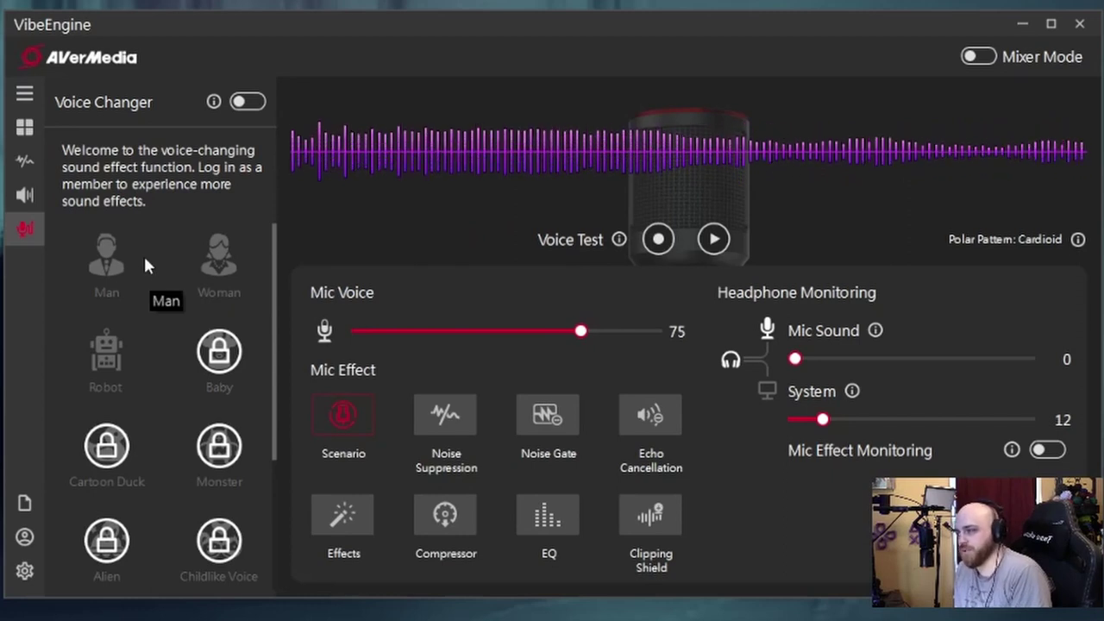
{"action": "left_click", "coordinate": [34, 84]}
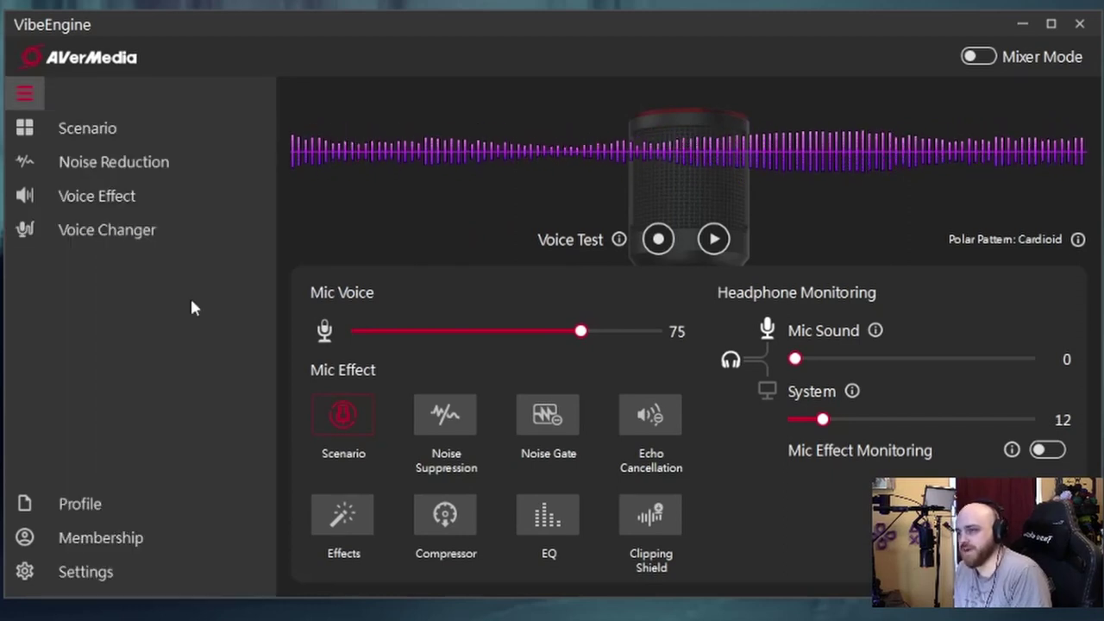